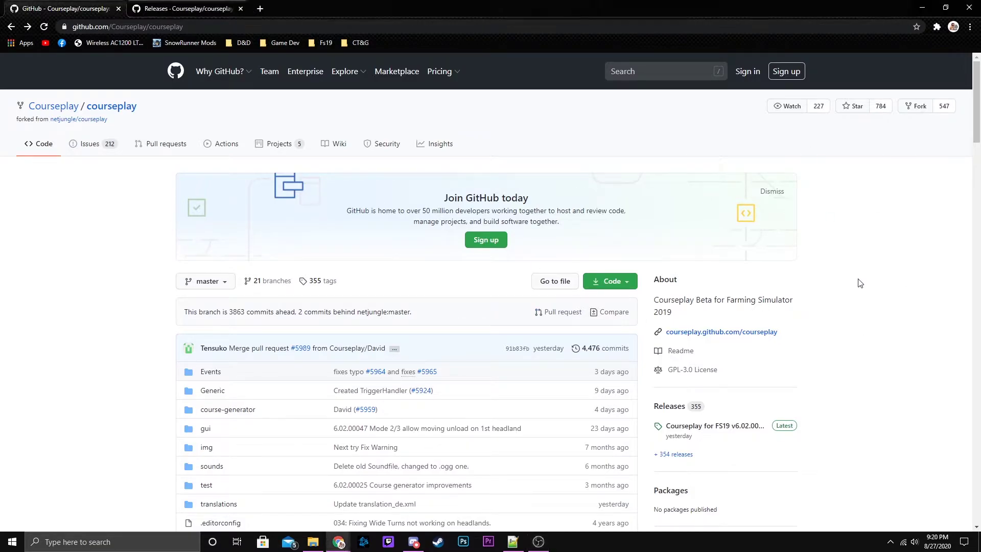
Step: Download the Courseplay code as courseplay-master.zip into FarmingSimulator2019's New folder
{"action": "left_click", "coordinate": [627, 285]}
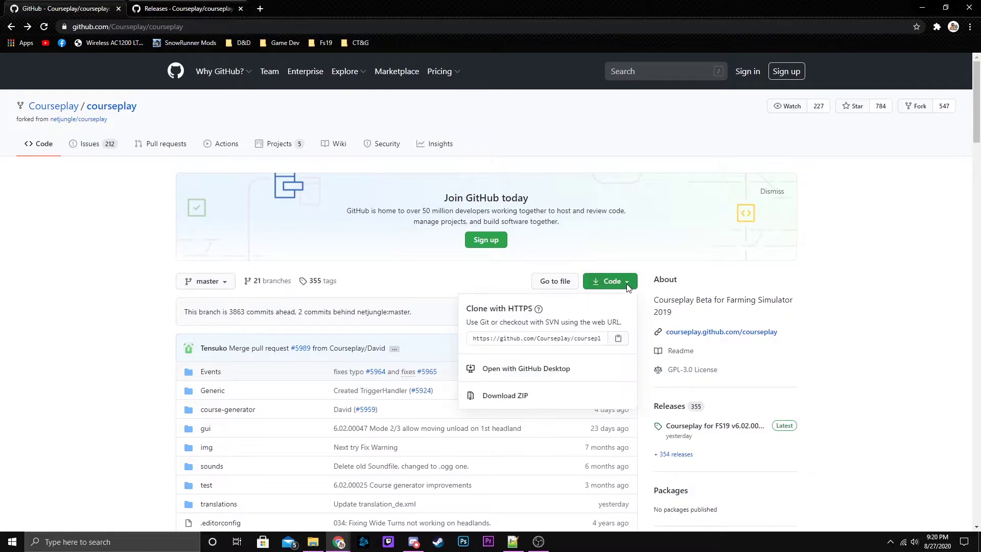
{"action": "left_click", "coordinate": [507, 396]}
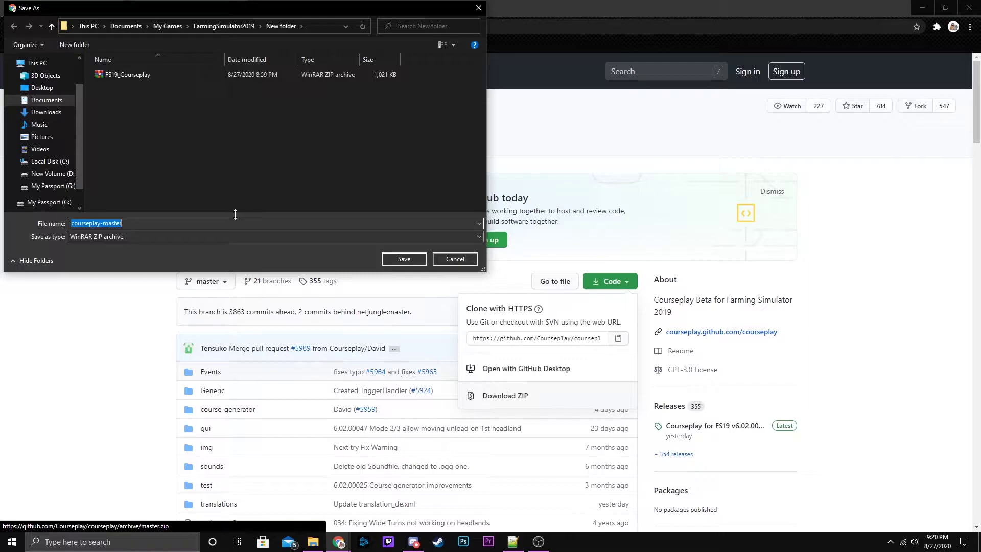
{"action": "left_click", "coordinate": [402, 258]}
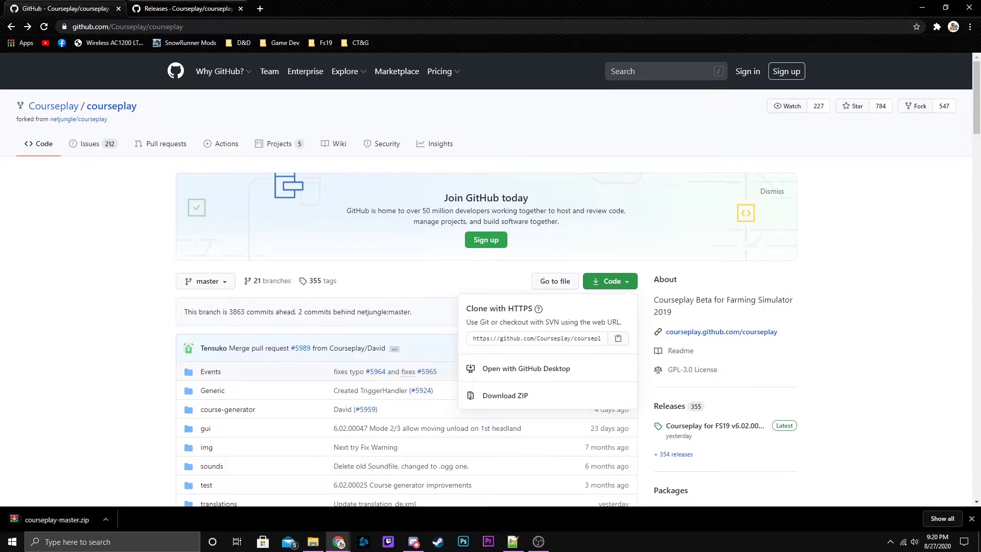
{"action": "left_click", "coordinate": [313, 542]}
Step: Use WinRAR to extract courseplay-master.zip into a courseplay-master folder
{"action": "left_click_drag", "start_coordinate": [533, 169], "coordinate": [479, 3]}
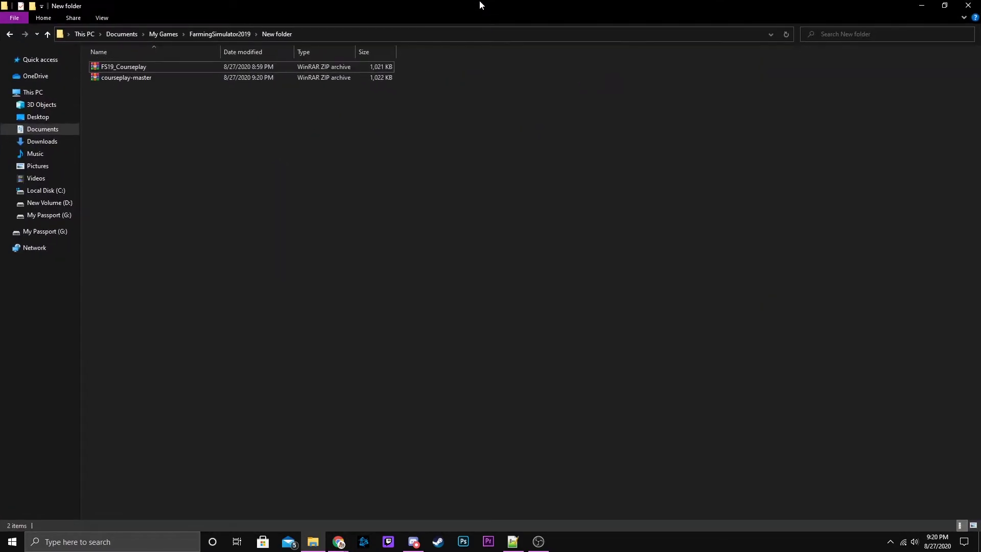
{"action": "left_click", "coordinate": [128, 78]}
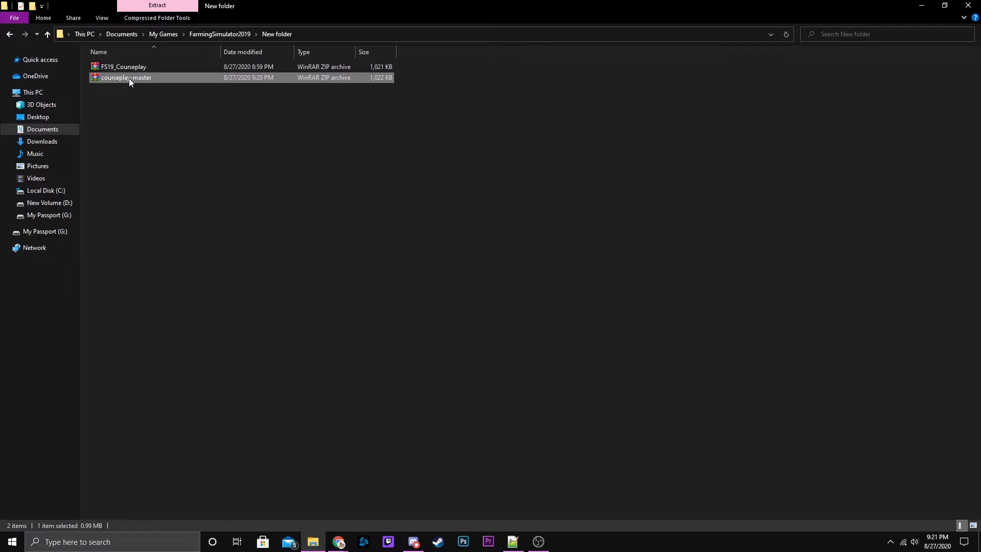
{"action": "right_click", "coordinate": [129, 78]}
{"action": "left_click", "coordinate": [165, 120]}
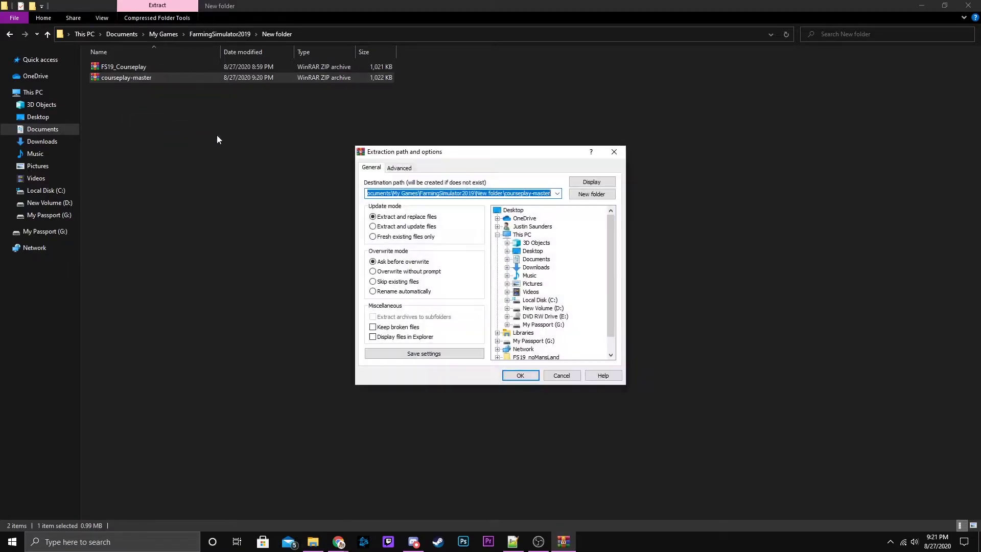
{"action": "left_click", "coordinate": [525, 373]}
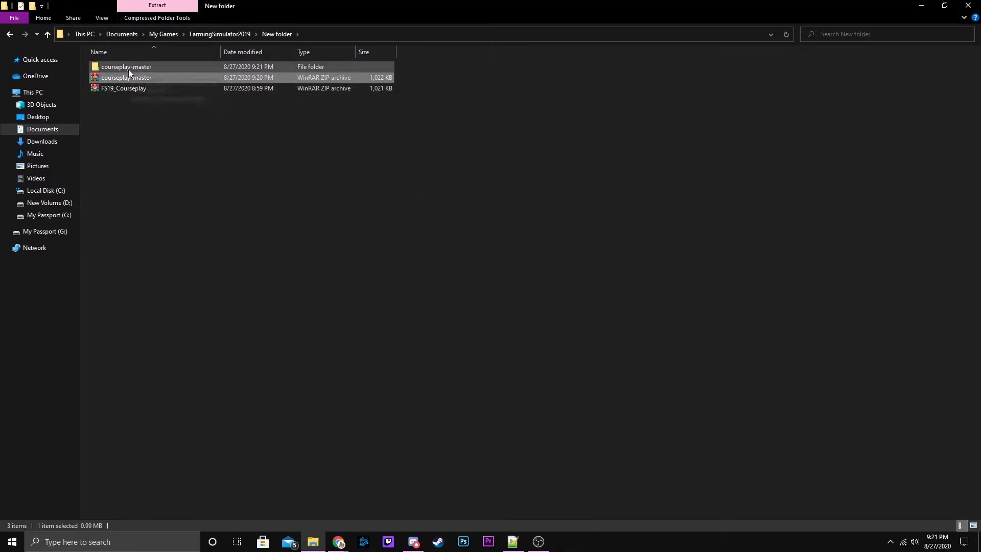
Step: Open the nested courseplay-master folder and select all 73 mod files
{"action": "double_click", "coordinate": [128, 70]}
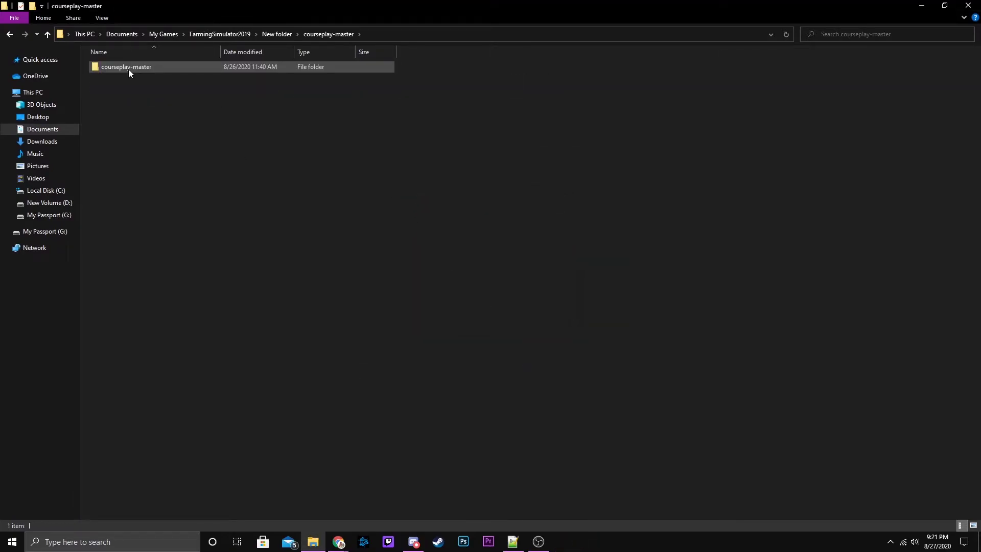
{"action": "double_click", "coordinate": [128, 69]}
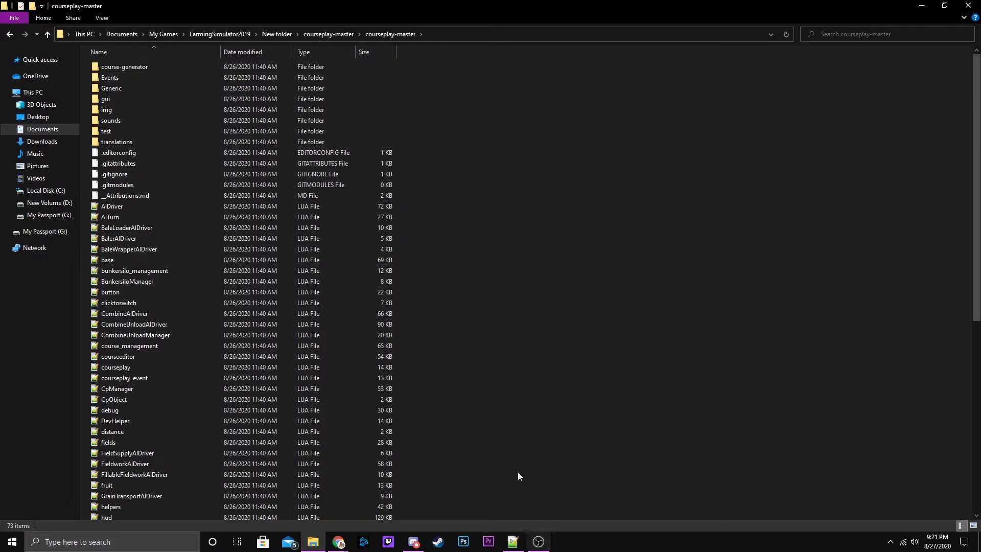
{"action": "key", "text": "ctrl+a"}
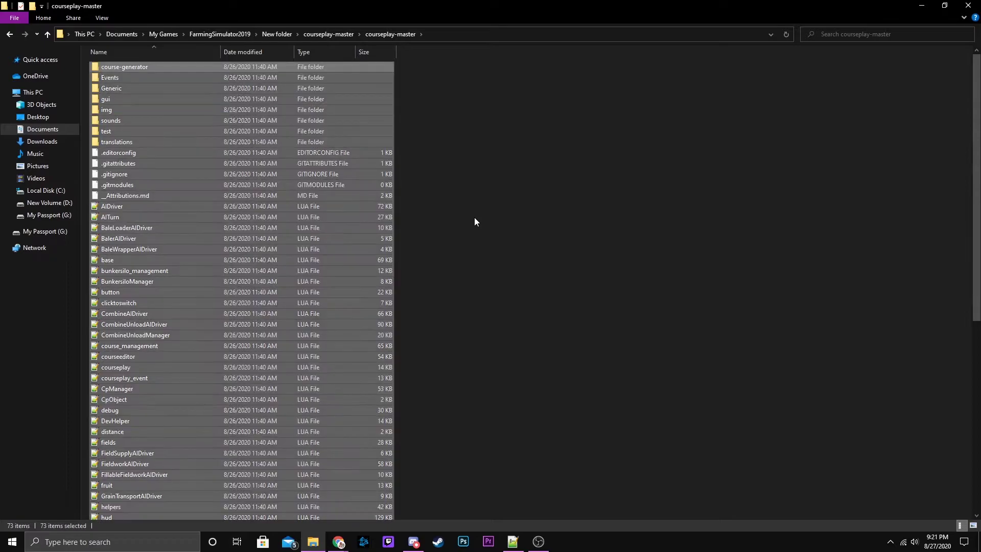
Step: Add the selected files to a ZIP archive, trimming its name to courseplay
{"action": "right_click", "coordinate": [246, 221]}
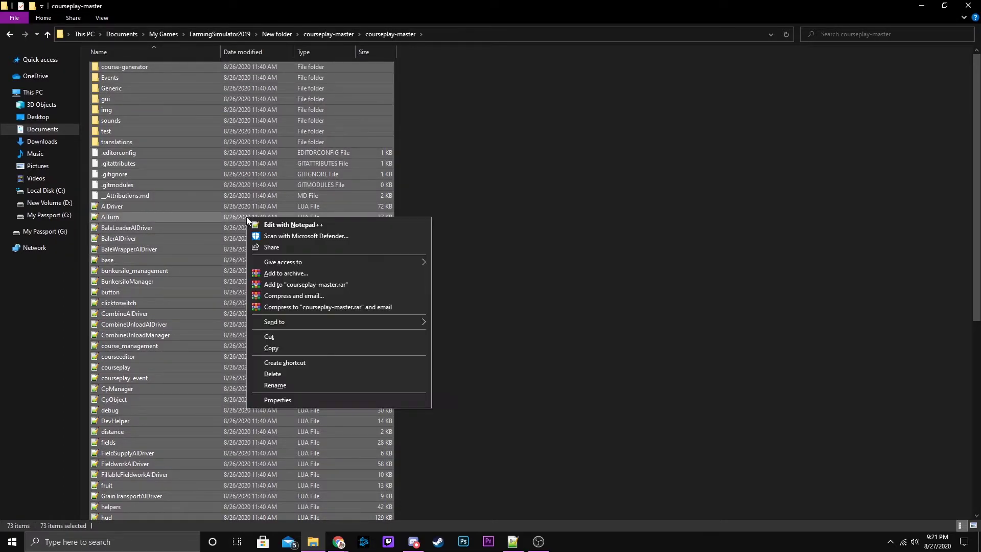
{"action": "left_click", "coordinate": [303, 275]}
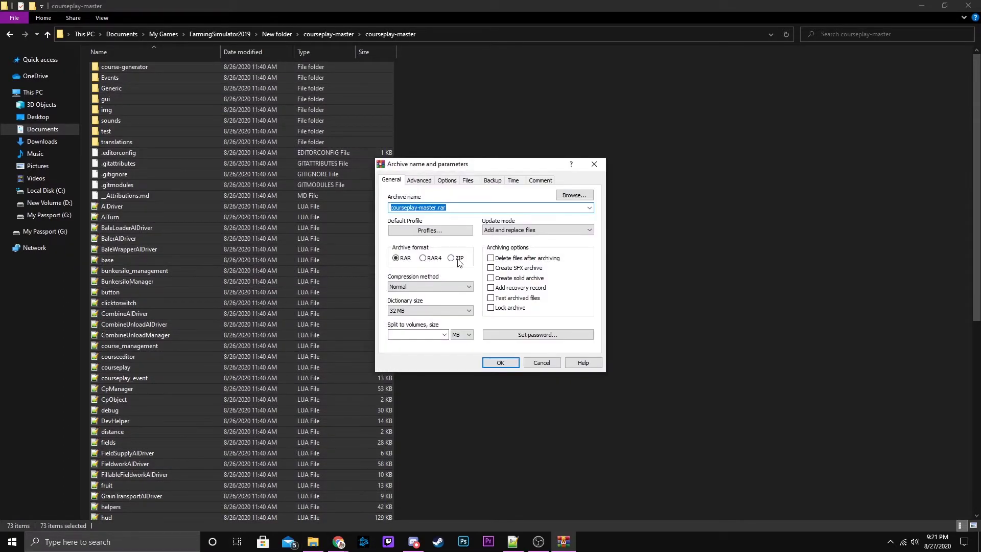
{"action": "left_click", "coordinate": [451, 257]}
{"action": "left_click", "coordinate": [433, 207]}
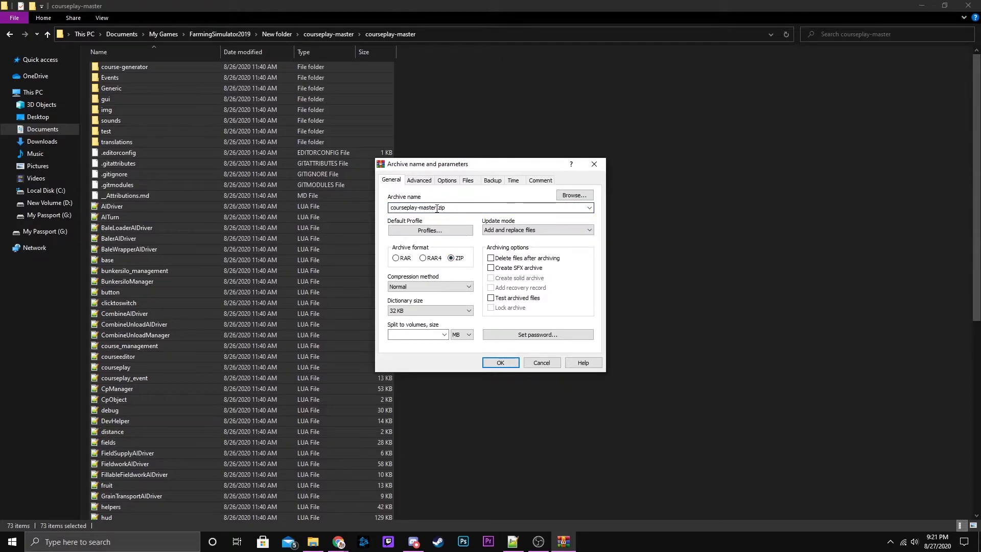
{"action": "left_click", "coordinate": [435, 207]}
{"action": "key", "text": "BackSpace"}
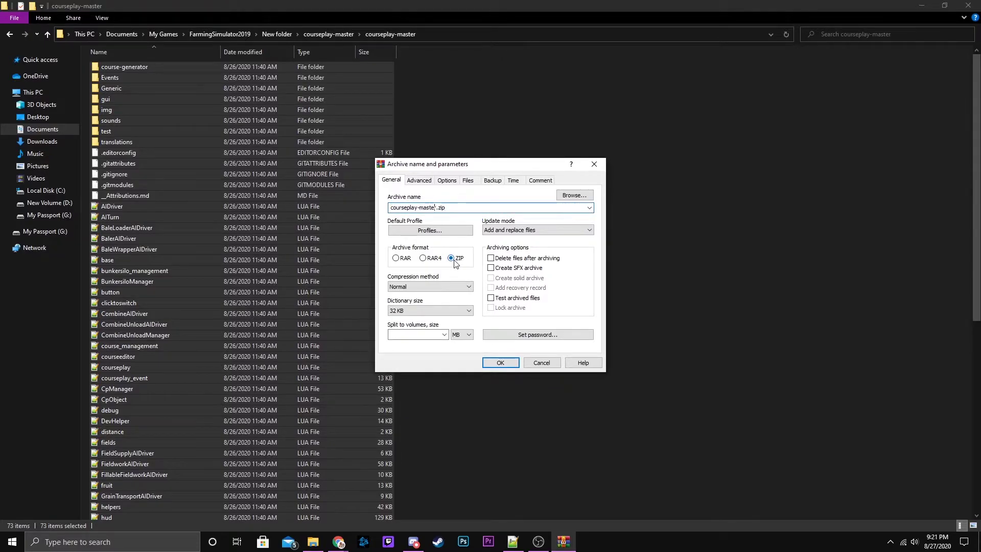
{"action": "key", "text": "BackSpace"}
{"action": "key", "text": "BackSpace"}
{"action": "key", "text": "BackSpace"}
{"action": "key", "text": "BackSpace"}
{"action": "key", "text": "BackSpace"}
{"action": "key", "text": "BackSpace"}
{"action": "key", "text": "BackSpace"}
{"action": "left_click", "coordinate": [501, 362]}
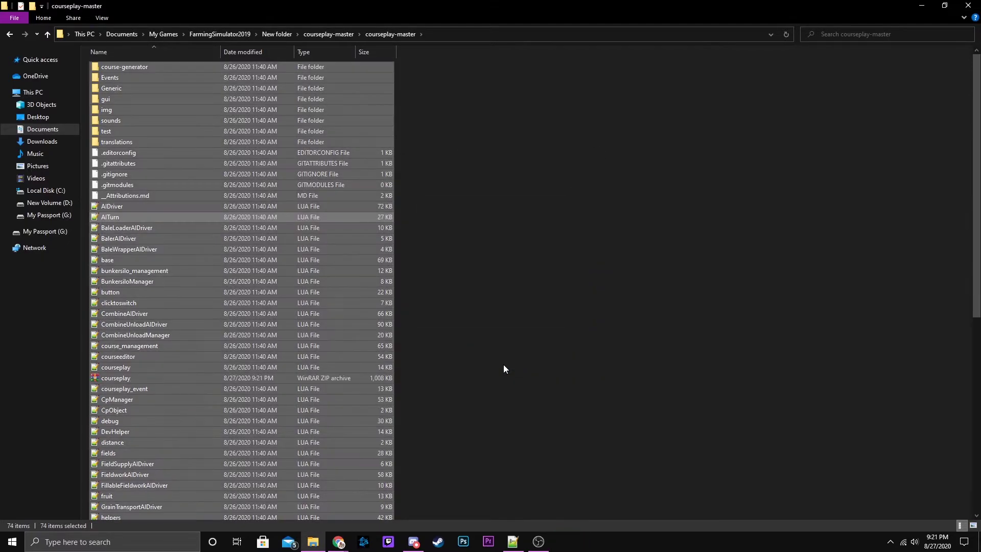
{"action": "left_click", "coordinate": [507, 318]}
Step: Paste the courseplay archive into New folder
{"action": "left_click", "coordinate": [200, 378]}
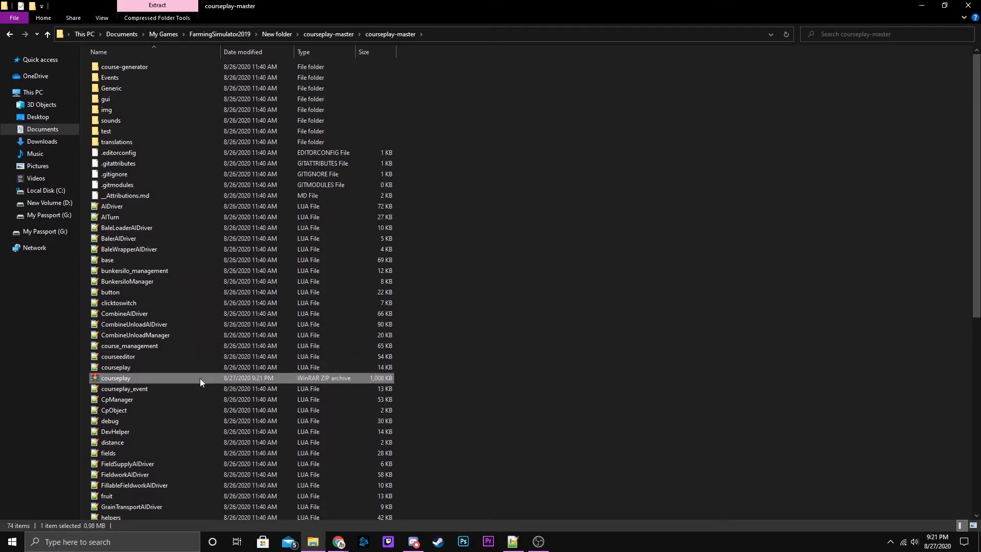
{"action": "left_click", "coordinate": [276, 34]}
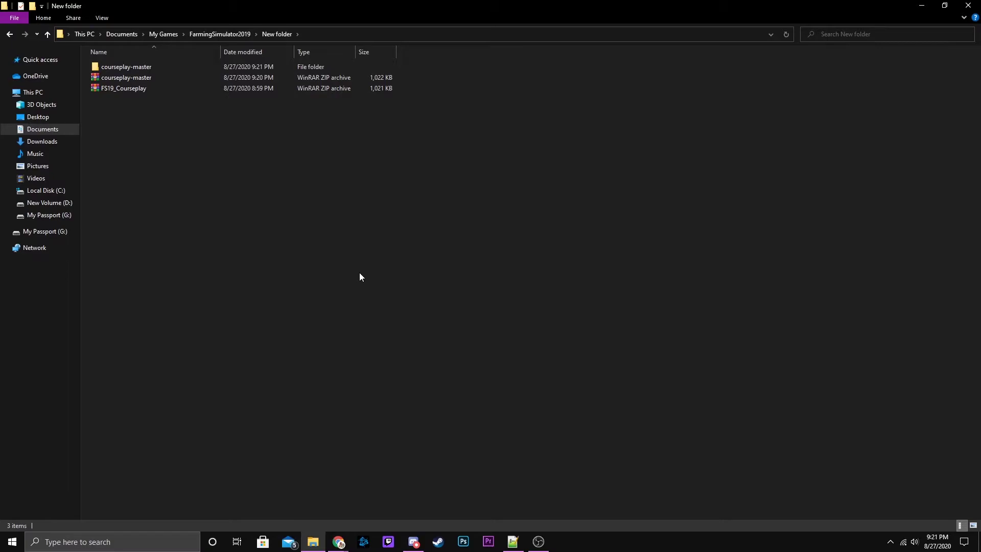
{"action": "key", "text": "ctrl+v"}
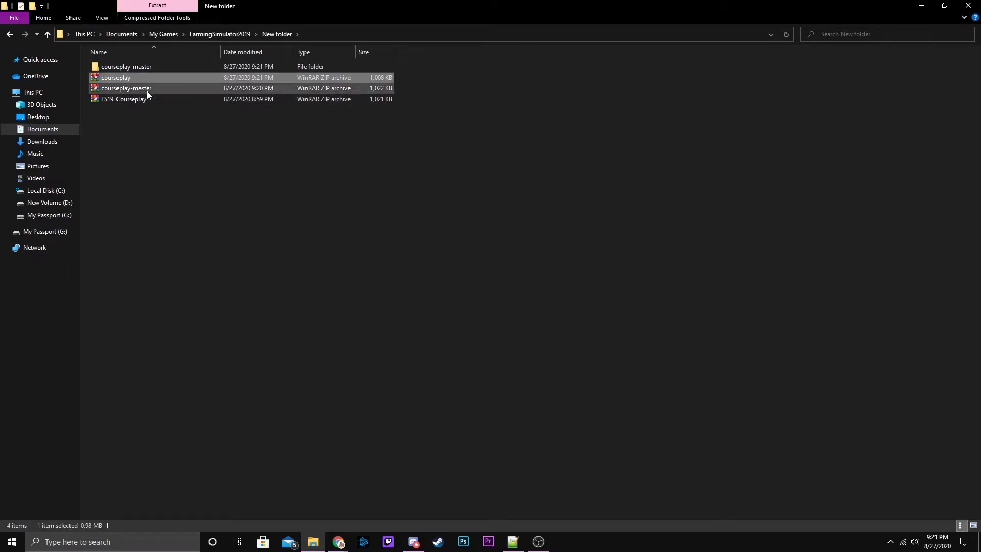
Step: Delete the courseplay-master zip and the extracted courseplay-master folder
{"action": "left_click", "coordinate": [144, 88]}
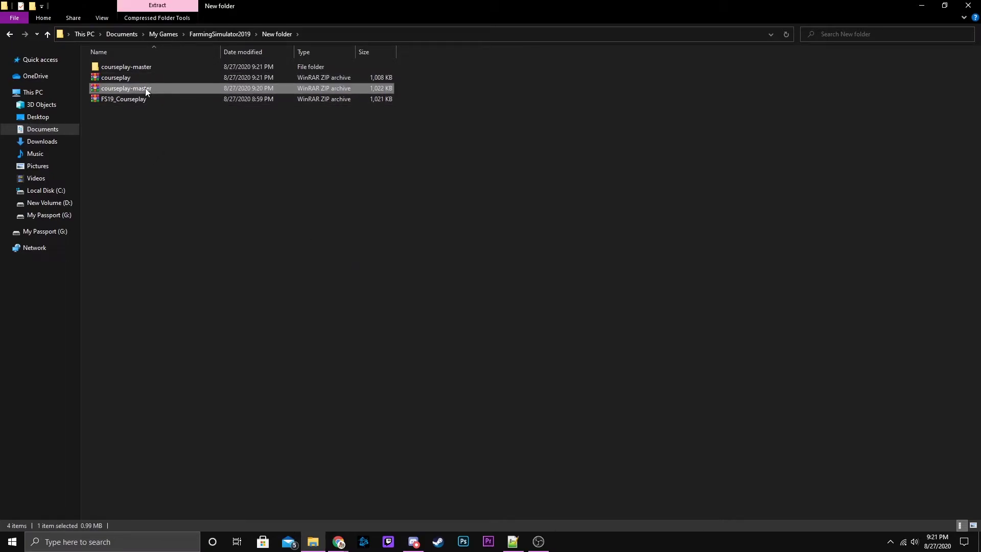
{"action": "left_click", "coordinate": [129, 66], "text": "ctrl"}
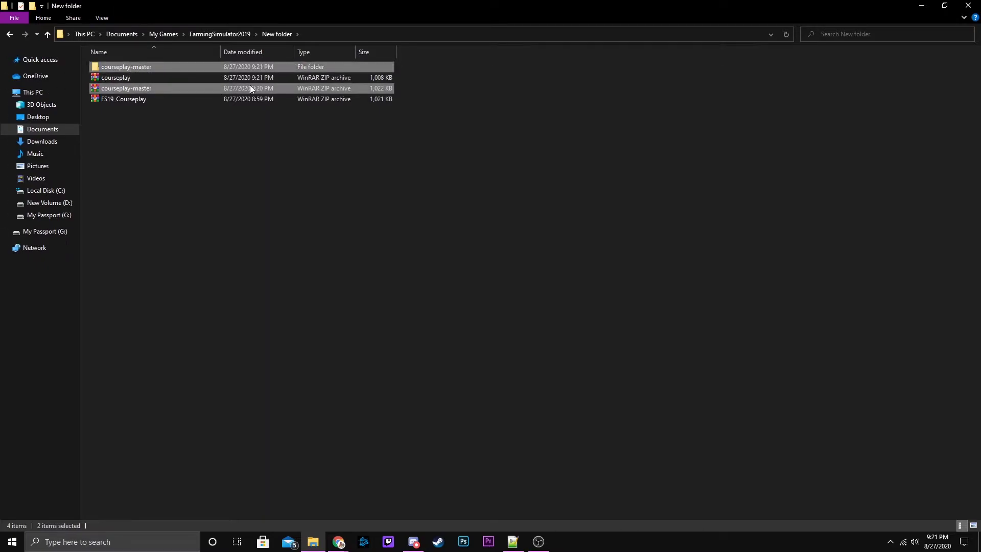
{"action": "key", "text": "Delete"}
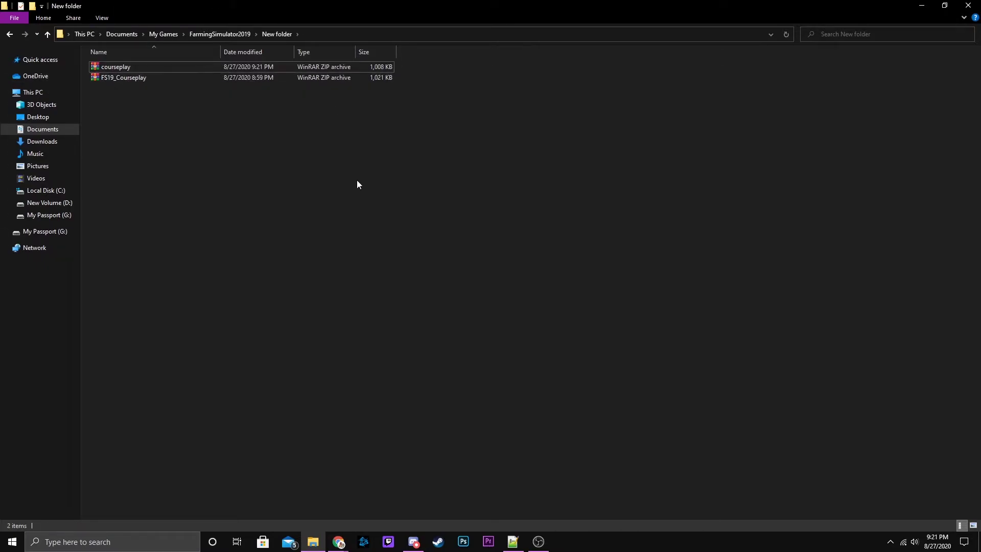
{"action": "left_click", "coordinate": [921, 6]}
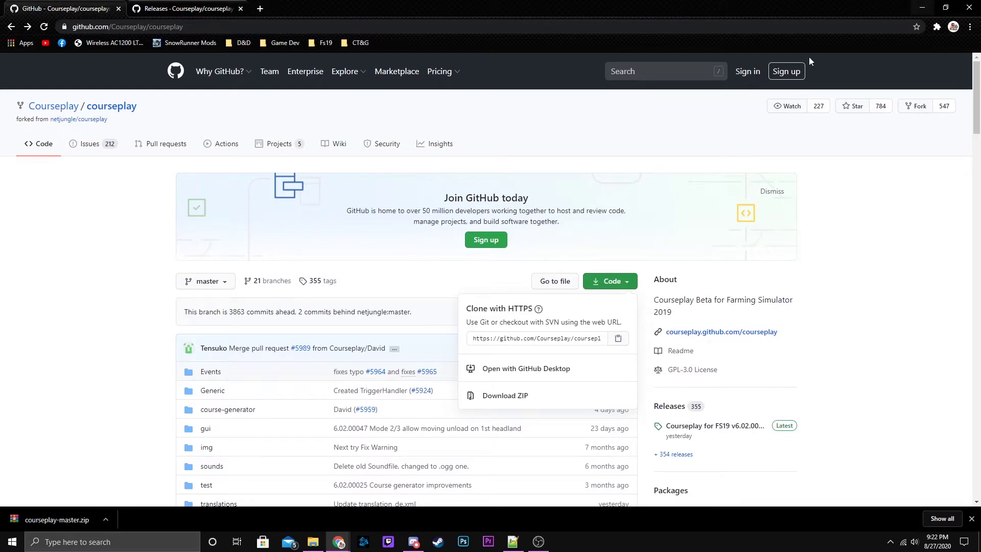
Step: Switch to the Courseplay releases page showing the v6.02.00052 assets
{"action": "left_click", "coordinate": [157, 9]}
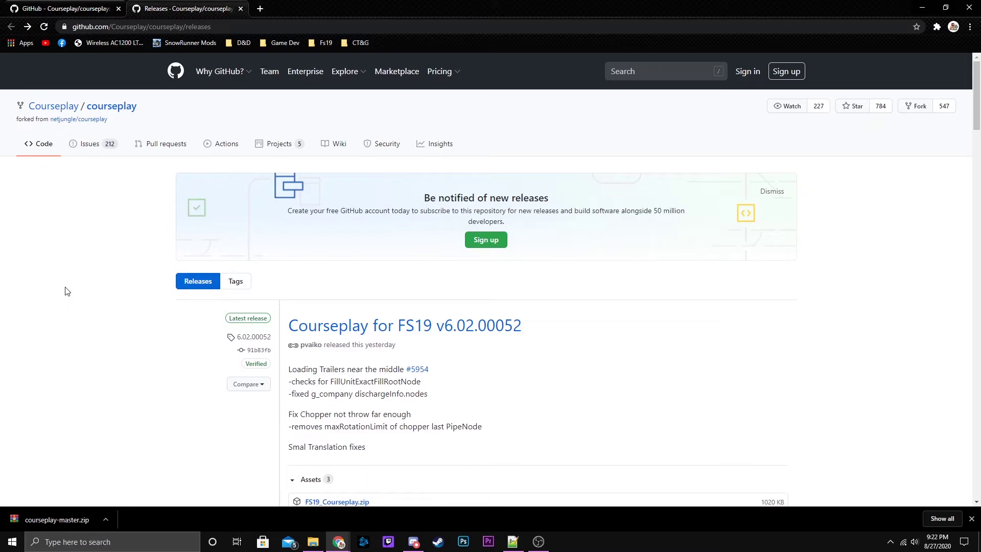
{"action": "scroll", "coordinate": [66, 291], "scroll_direction": "down", "scroll_amount": 2}
{"action": "scroll", "coordinate": [66, 291], "scroll_direction": "down", "scroll_amount": 2}
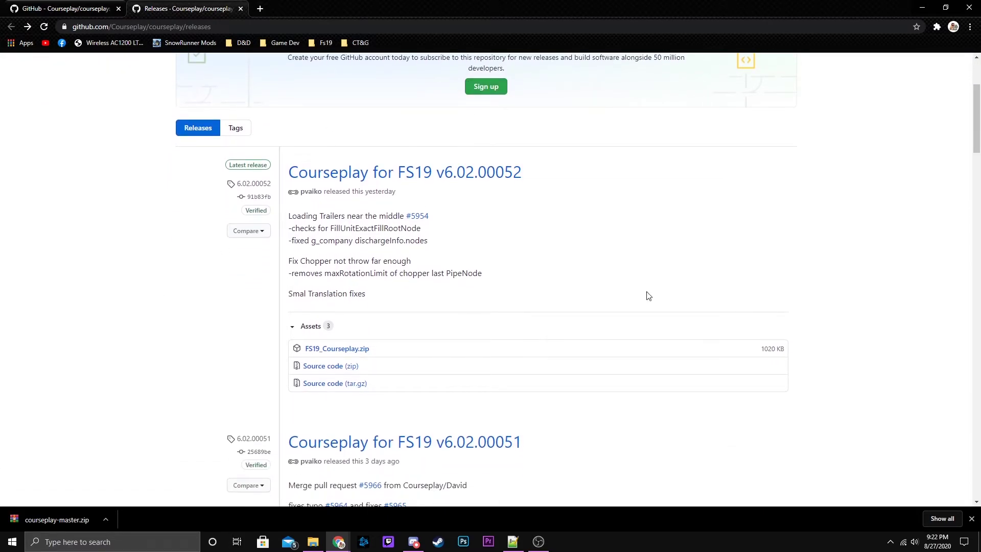
Step: Save the v6.02.00052 FS19_Courseplay.zip into New folder, overwriting the old copy
{"action": "left_click", "coordinate": [352, 351]}
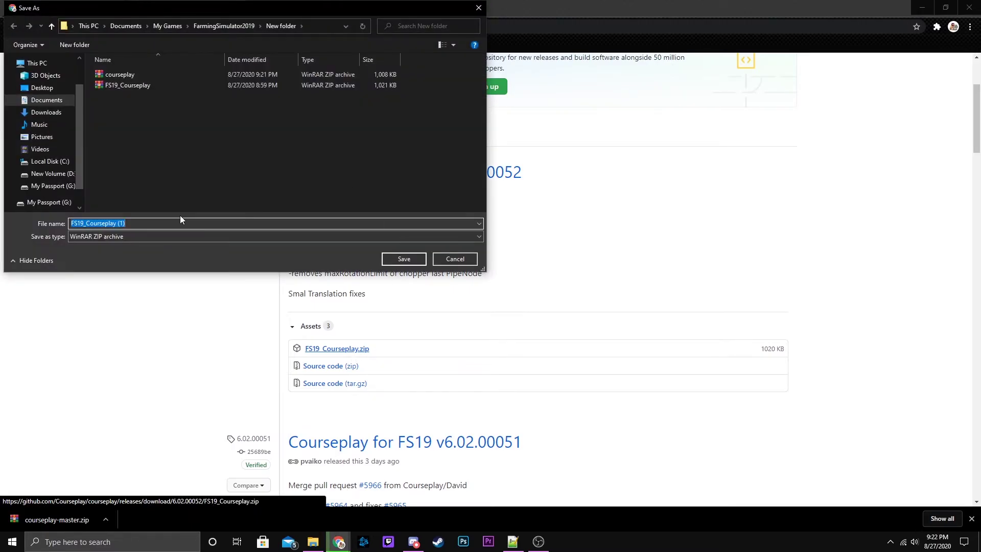
{"action": "left_click", "coordinate": [126, 85]}
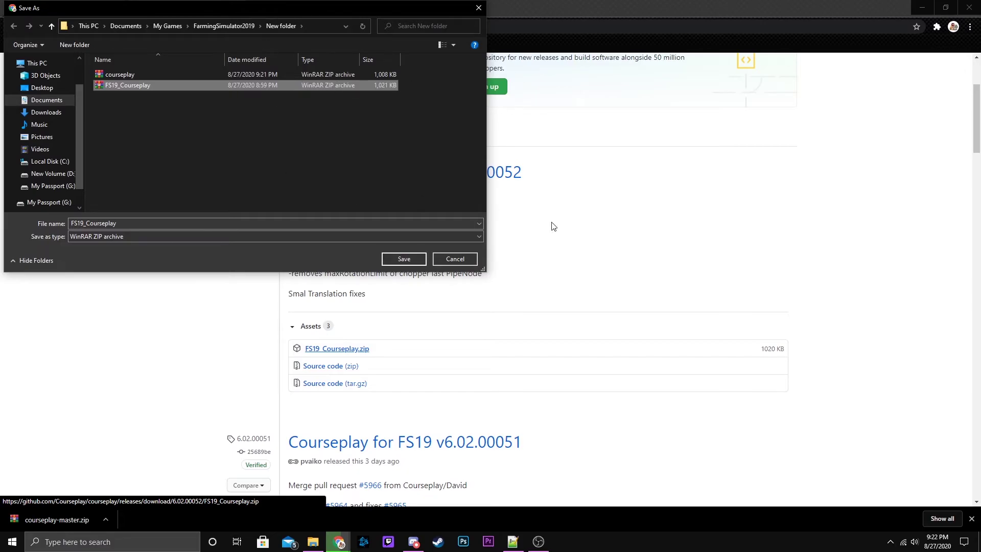
{"action": "left_click", "coordinate": [411, 257]}
{"action": "left_click", "coordinate": [521, 277]}
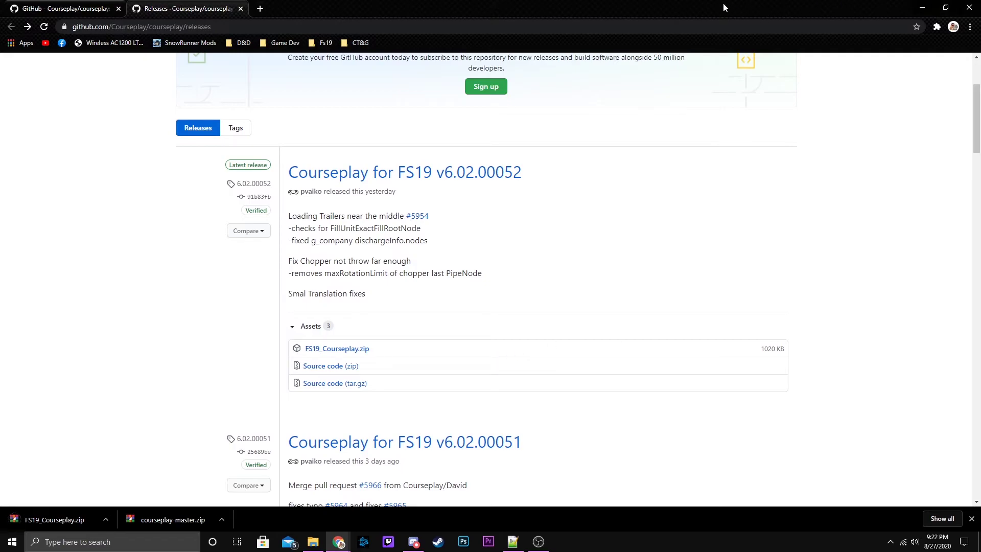
Step: Minimize Chrome and launch Farming Simulator 19 from its desktop shortcut
{"action": "left_click", "coordinate": [925, 8]}
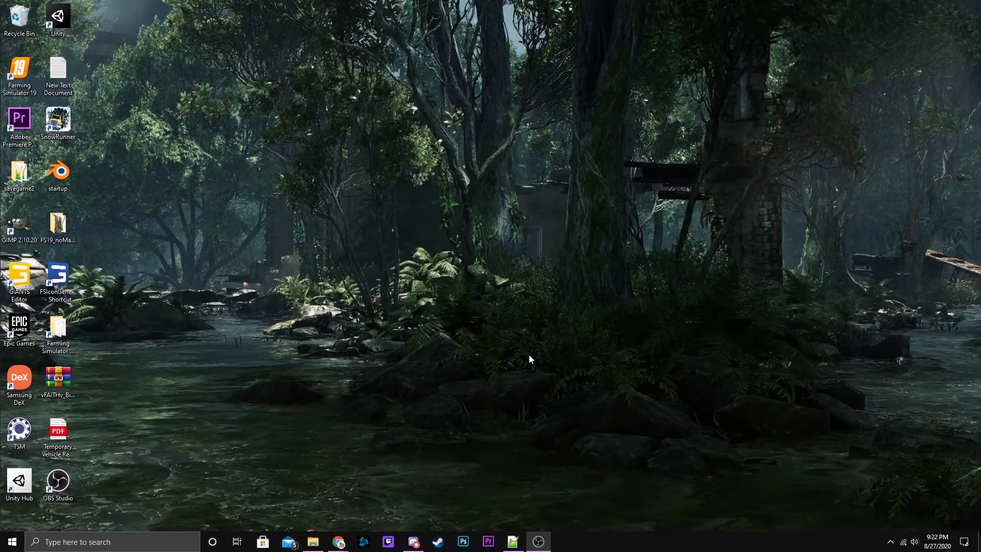
{"action": "left_click", "coordinate": [25, 81]}
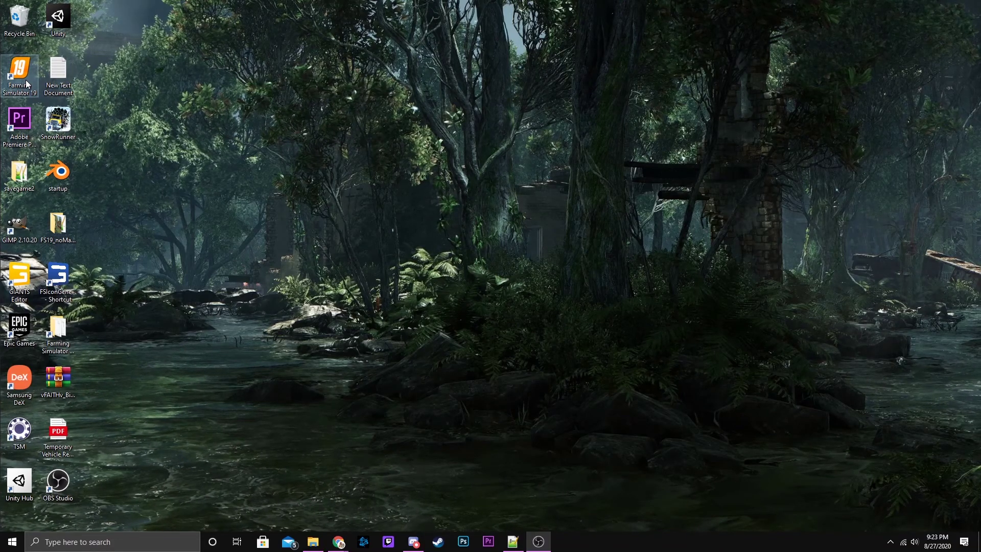
{"action": "double_click", "coordinate": [26, 80]}
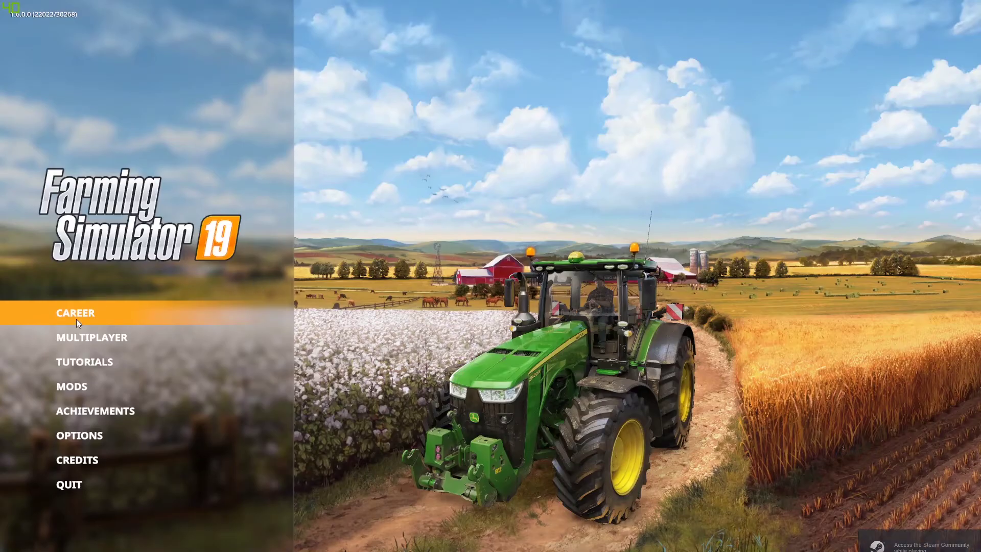
Step: Start a new career in empty Savegame 20 on Ravenport and continue to the mods list
{"action": "left_click", "coordinate": [76, 313]}
{"action": "scroll", "coordinate": [667, 280], "scroll_direction": "down", "scroll_amount": 1}
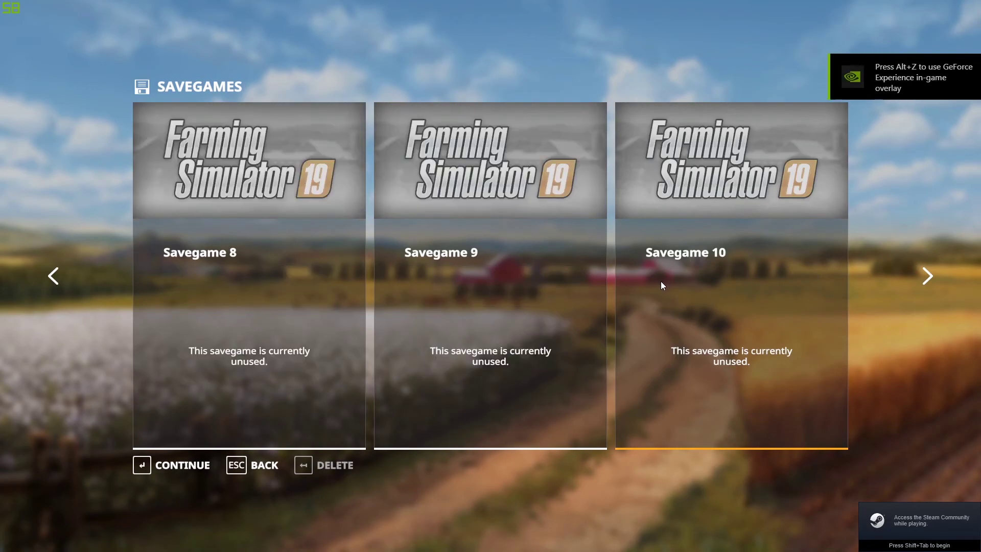
{"action": "scroll", "coordinate": [660, 282], "scroll_direction": "down", "scroll_amount": 4}
{"action": "scroll", "coordinate": [663, 281], "scroll_direction": "down", "scroll_amount": 4}
{"action": "scroll", "coordinate": [668, 281], "scroll_direction": "down", "scroll_amount": 2}
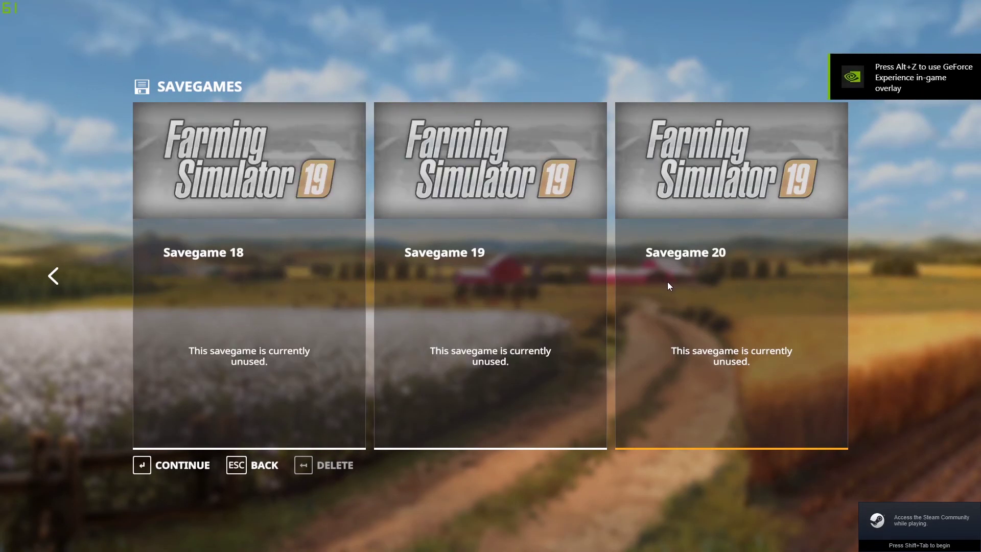
{"action": "left_click", "coordinate": [752, 275]}
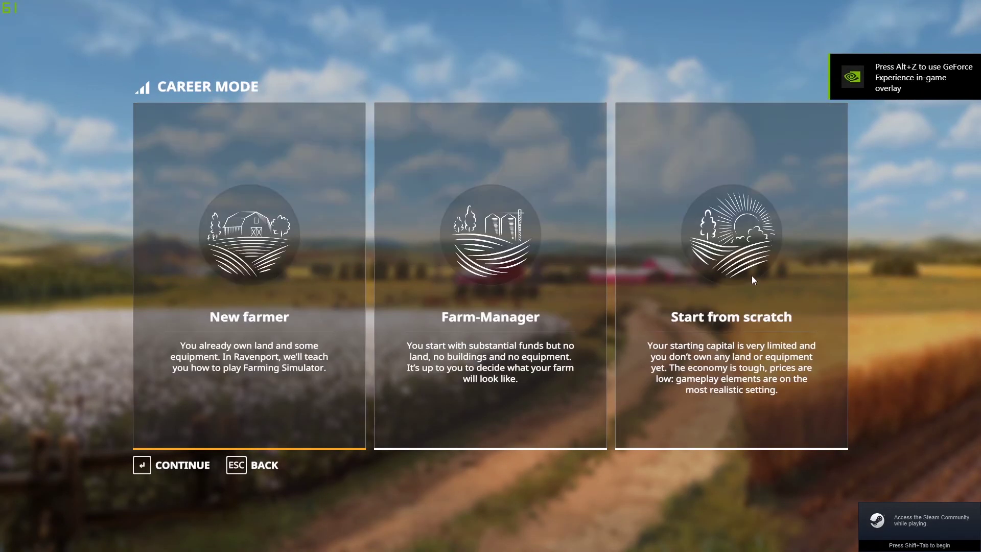
{"action": "left_click", "coordinate": [334, 290]}
{"action": "left_click", "coordinate": [158, 465]}
{"action": "left_click", "coordinate": [172, 460]}
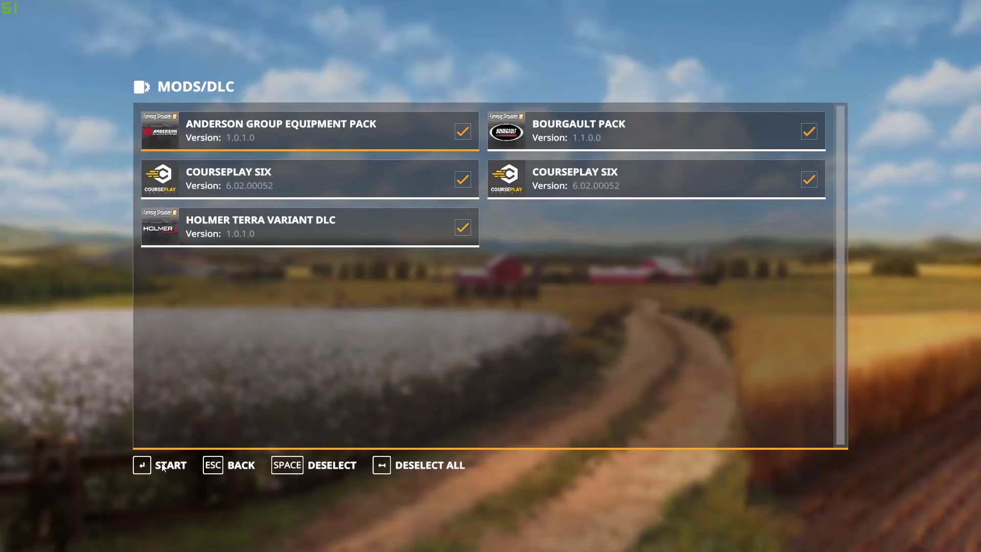